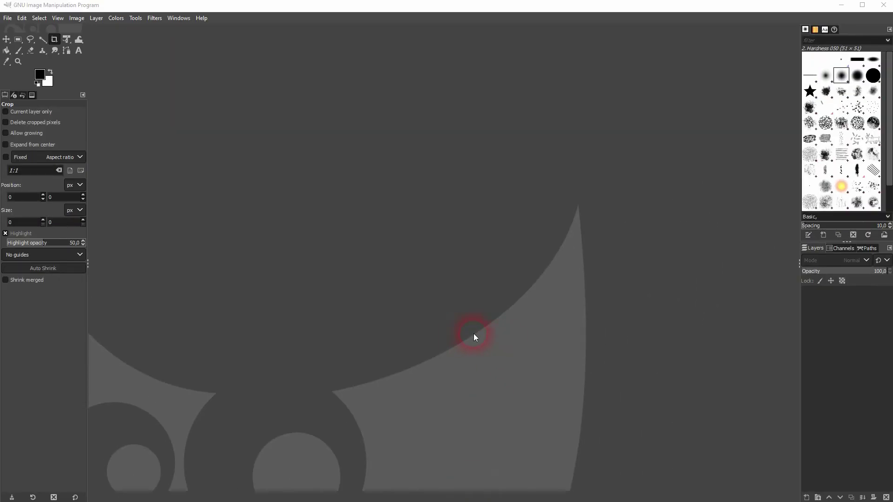
Bring up the Preferences dialog from the Edit menu.
click(21, 18)
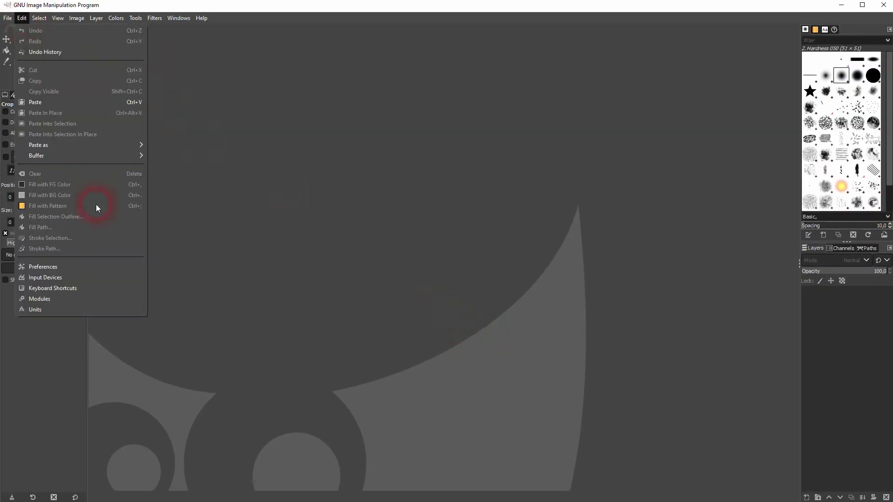
click(68, 267)
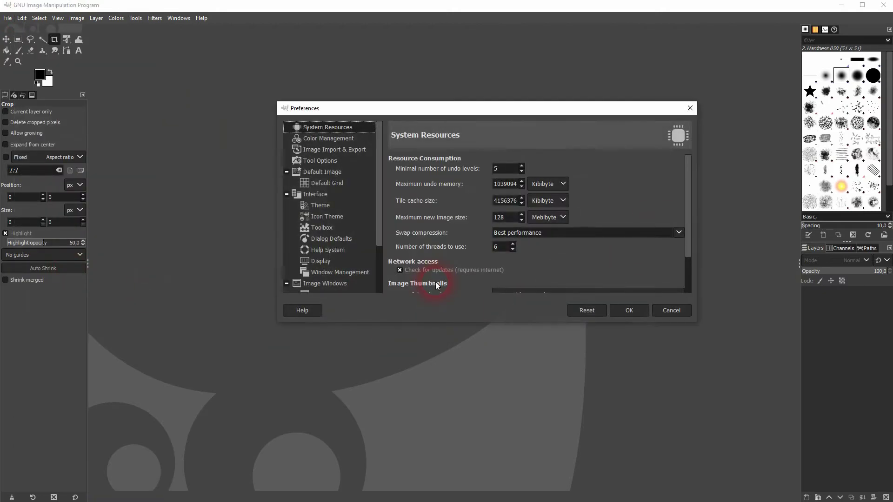
On the Interface page, reset all preferences to their defaults and confirm.
click(313, 194)
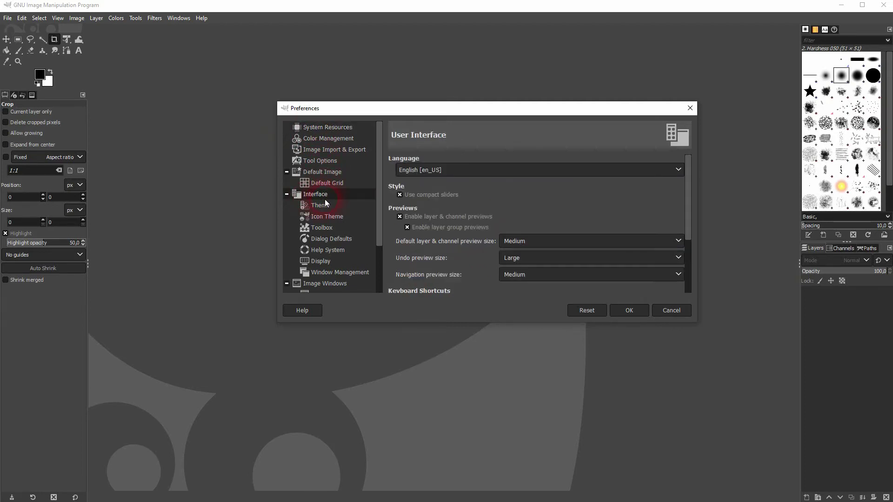
mouse_move(471, 175)
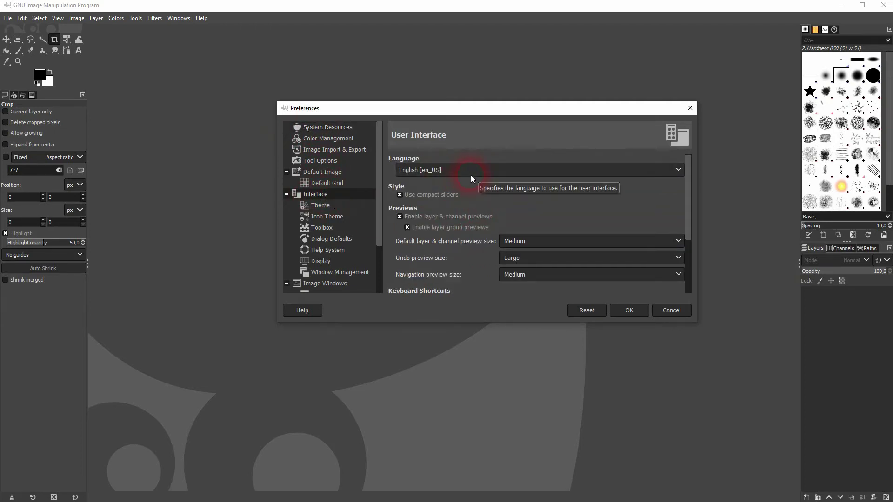
click(578, 311)
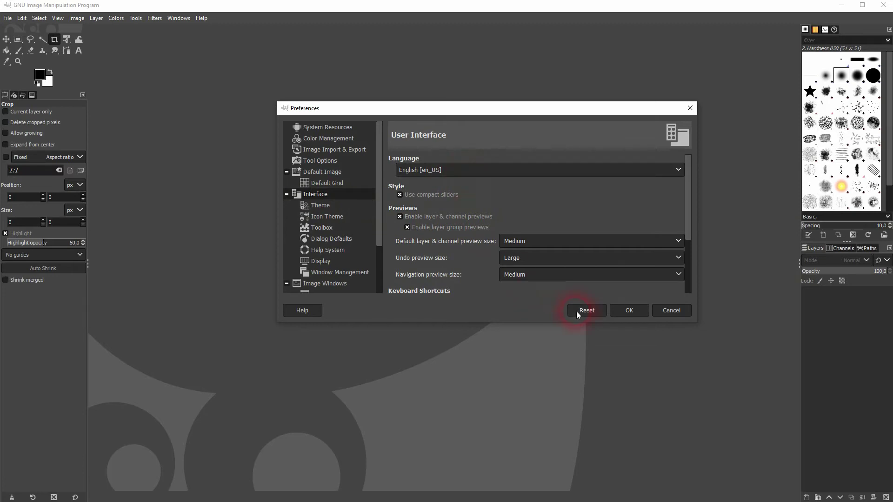
click(500, 257)
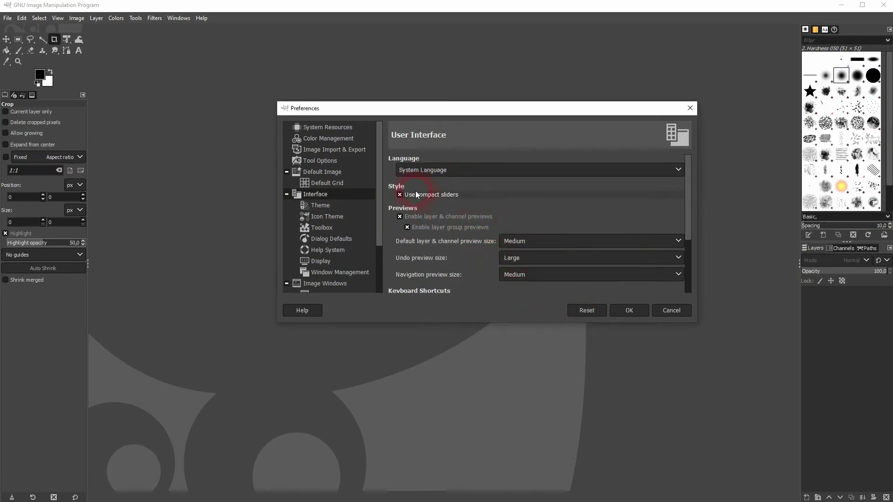
mouse_move(537, 169)
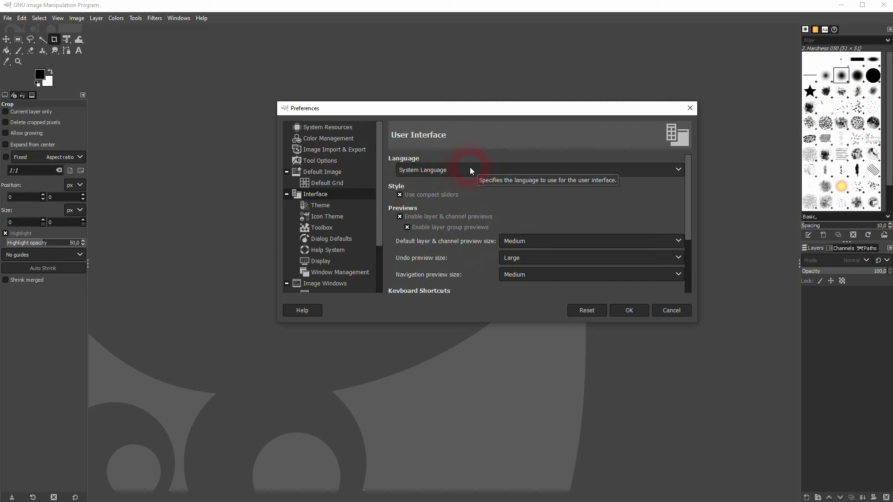
Set the interface language to Deutsch [de] and apply with OK.
click(470, 170)
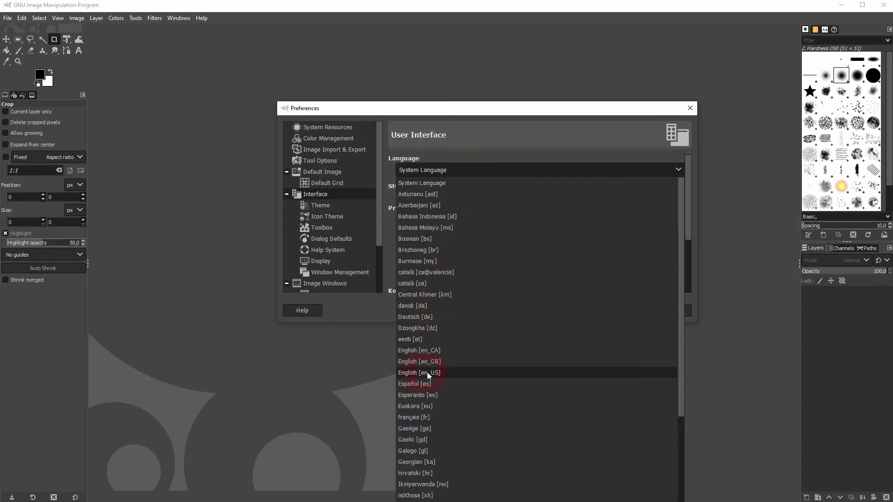
click(408, 318)
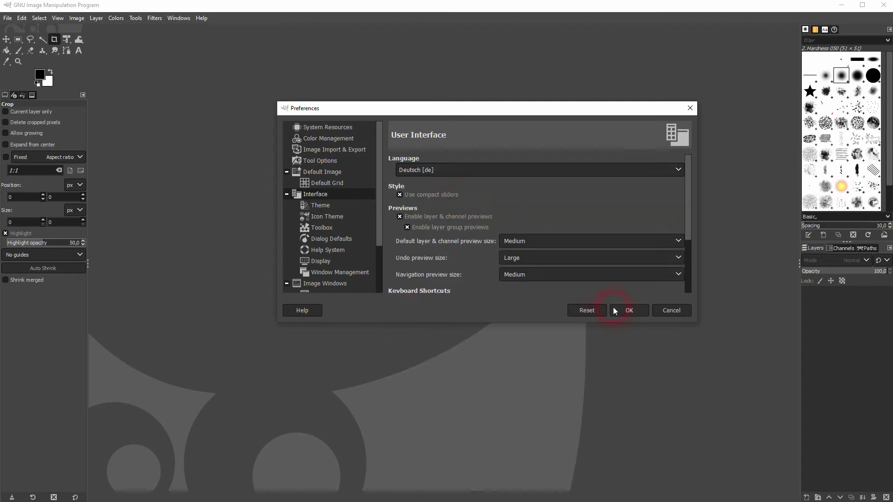
click(624, 311)
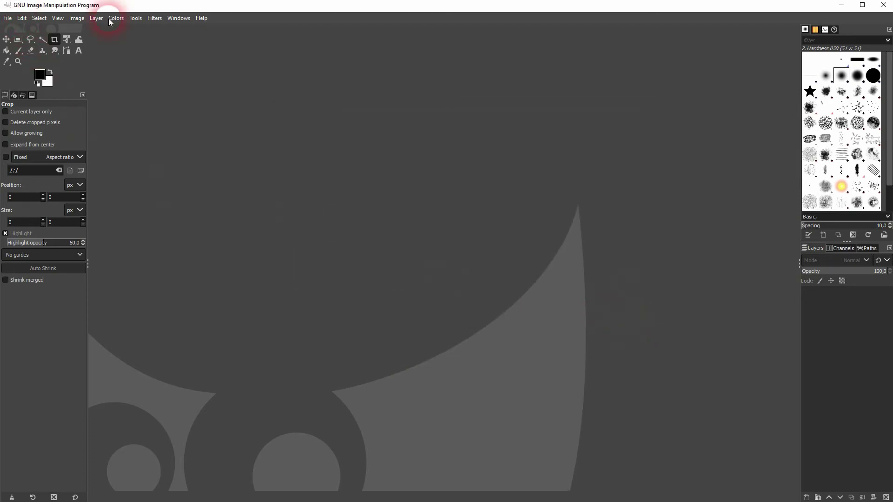